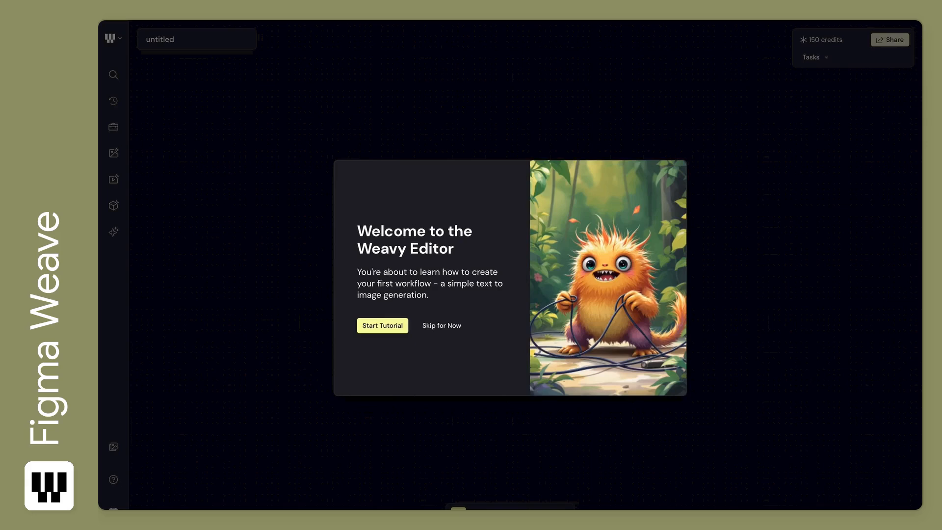
# - Start the editor tutorial for a trackpad and complete its panning, Prompt node and zoom exercises
pyautogui.click(449, 306)
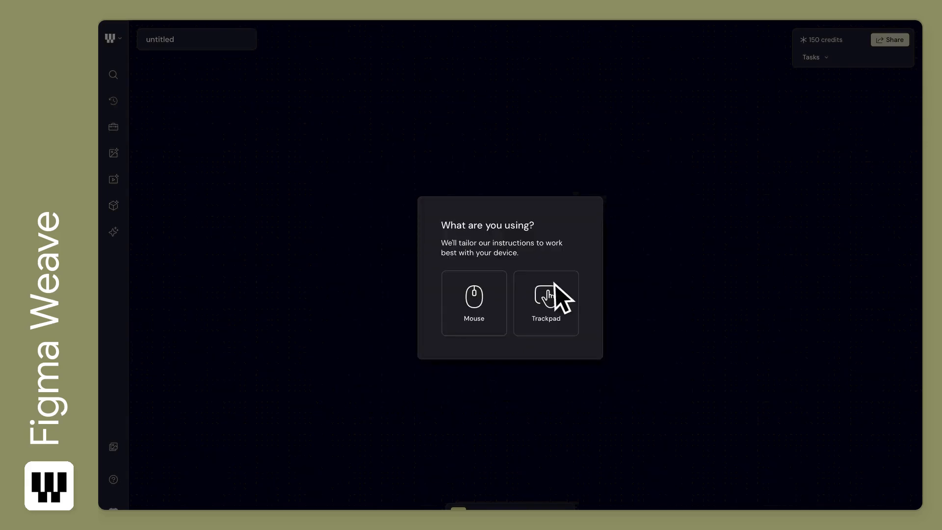
pyautogui.click(561, 296)
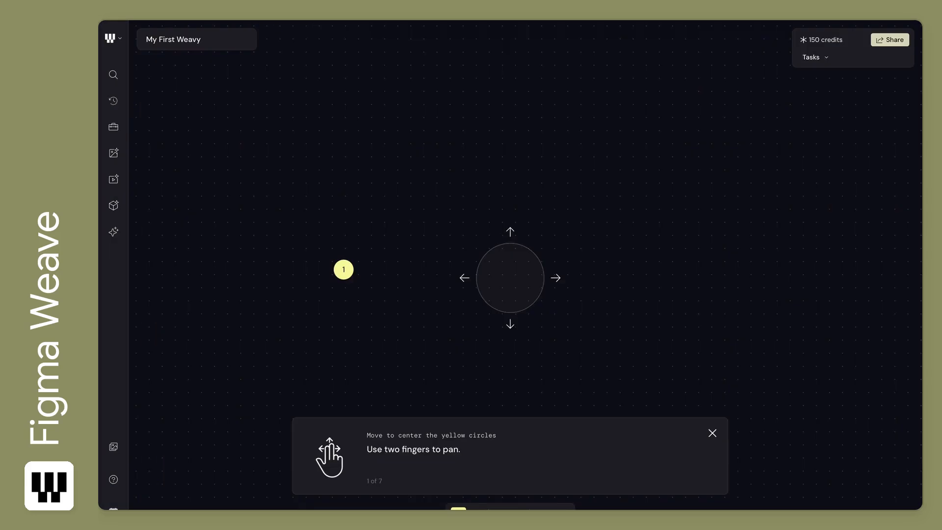
pyautogui.hscroll(-5, 516, 280)
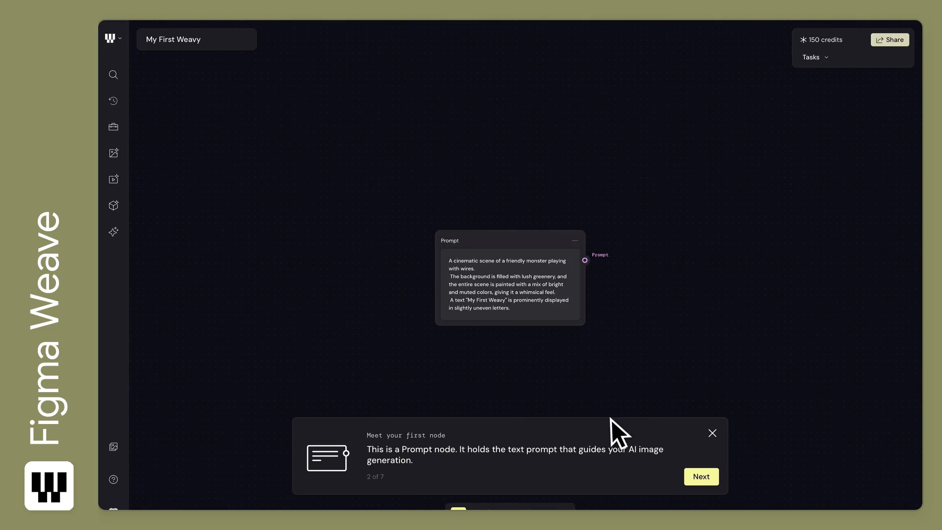
pyautogui.click(701, 477)
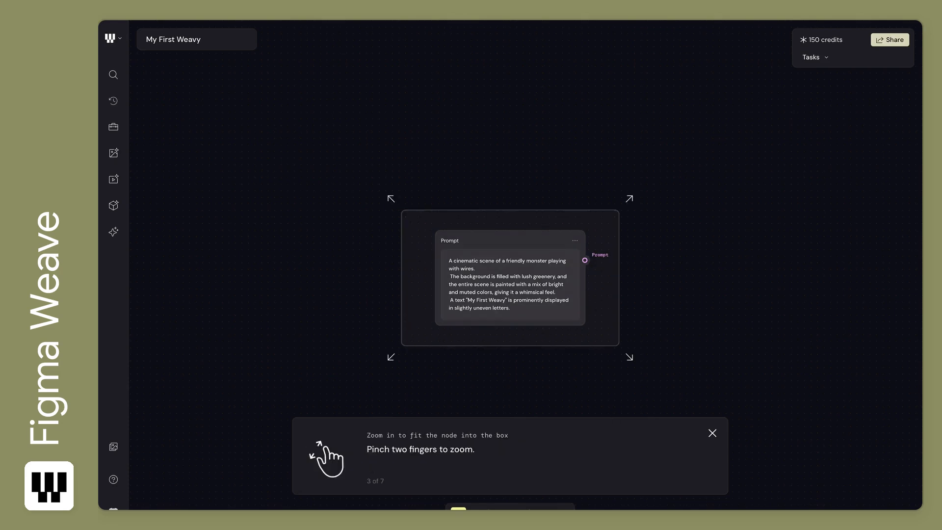
pyautogui.scroll(3, 518, 277)
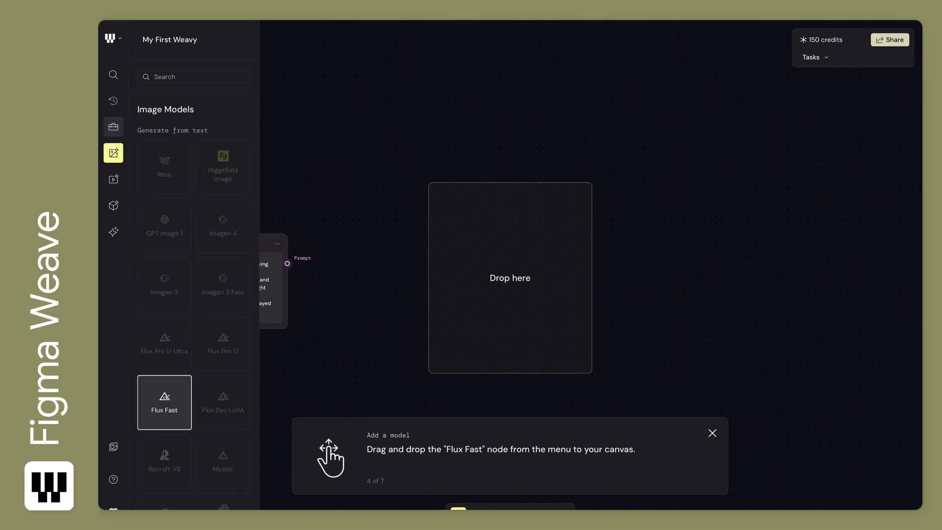
# - Add the Flux Fast model to the canvas and connect the Prompt node's output to its prompt input
pyautogui.moveTo(160, 398); pyautogui.dragTo(511, 279)
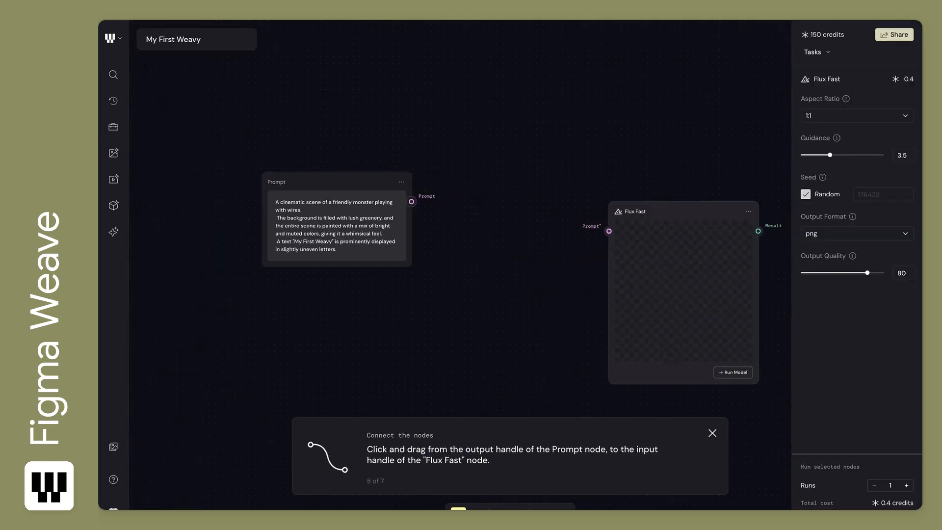
pyautogui.moveTo(411, 201); pyautogui.dragTo(608, 230)
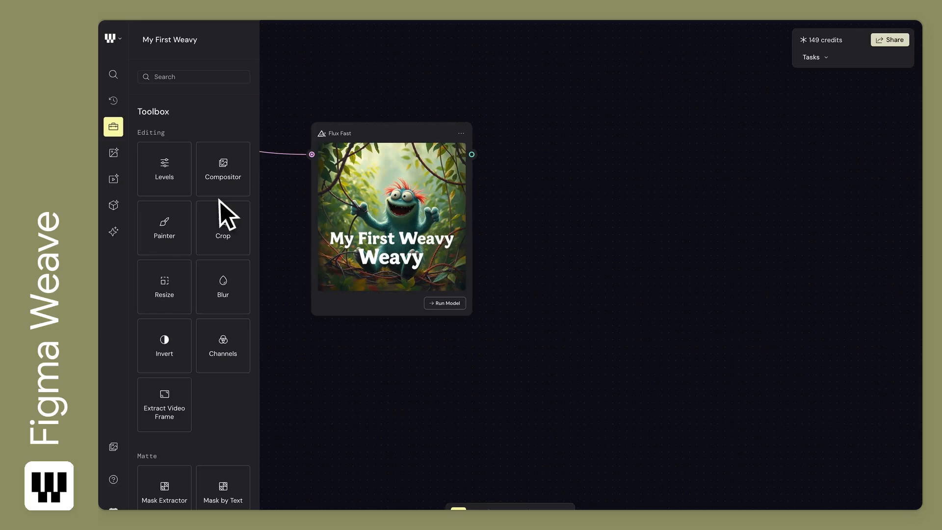
# - Add a Crop node fed by the Flux Fast result and set its aspect ratio to 4:3
pyautogui.click(219, 202)
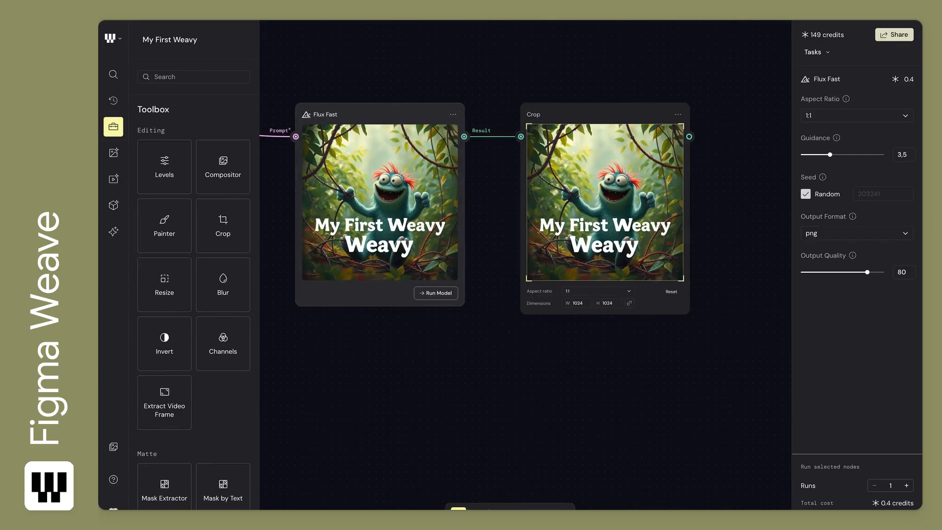
pyautogui.click(598, 291)
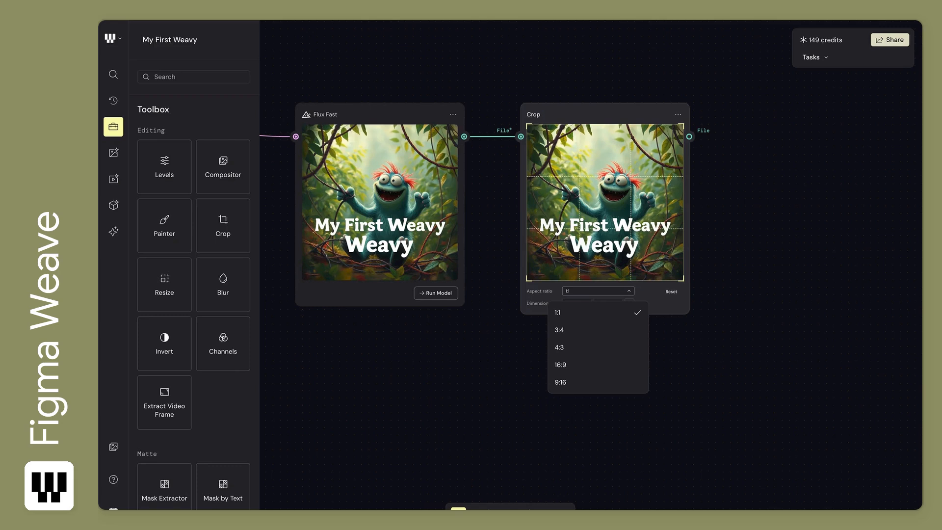
pyautogui.click(559, 347)
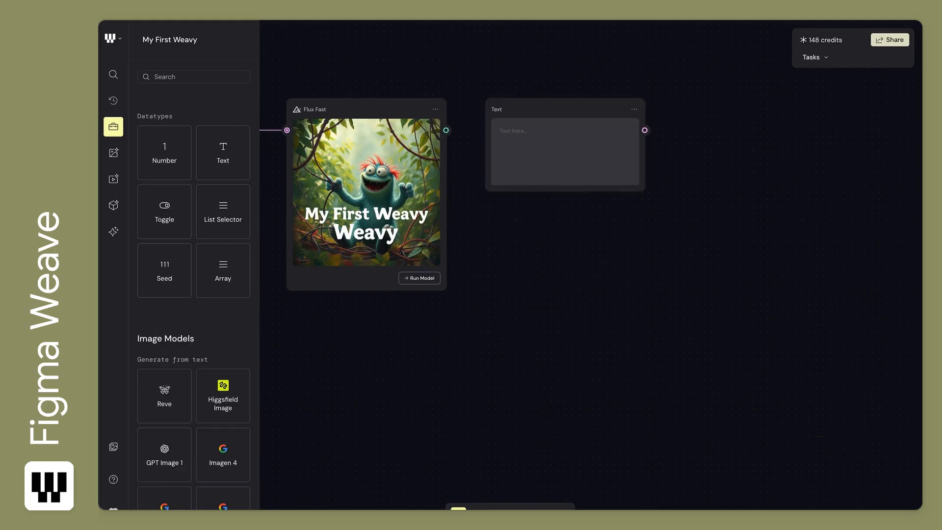
# - Fill the Text node with a hand-painted fantasy prompt about a small moss-covered rock golem child exploring a hidden forest lab
pyautogui.click(554, 180)
pyautogui.write('A small moss-covered rock golem child exploring a hidden forest lab. Warm sunlight beams through ancient trees, highlighting tiny runes on its stone skin. Hand-painted fantasy style with soft textures and magical atmosphere.')
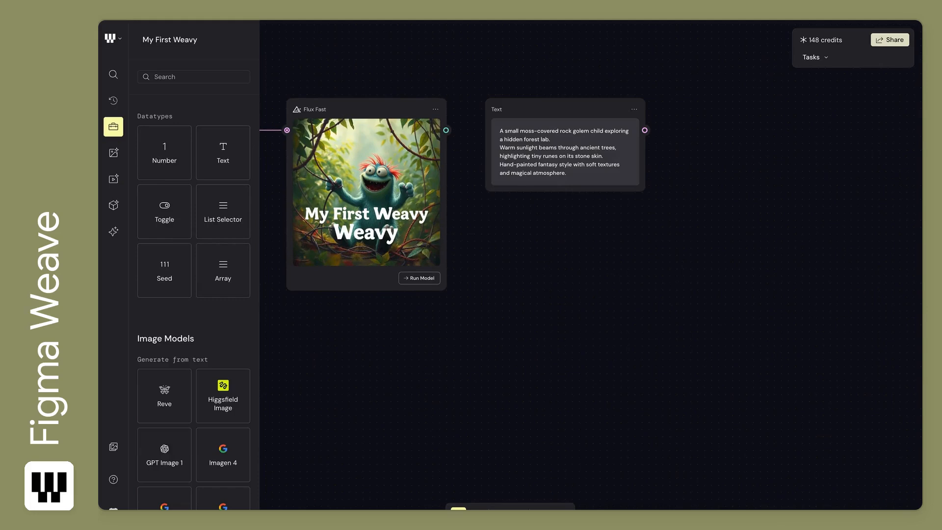
# - Add a Reve node fed by the Text prompt and the Flux Fast image, set its aspect ratio to 3:4, and run it
pyautogui.click(113, 153)
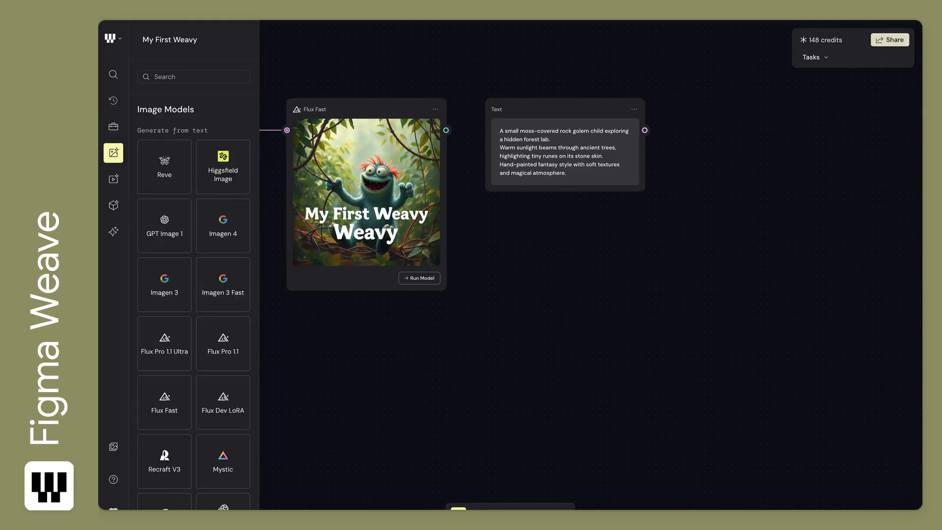
pyautogui.click(176, 167)
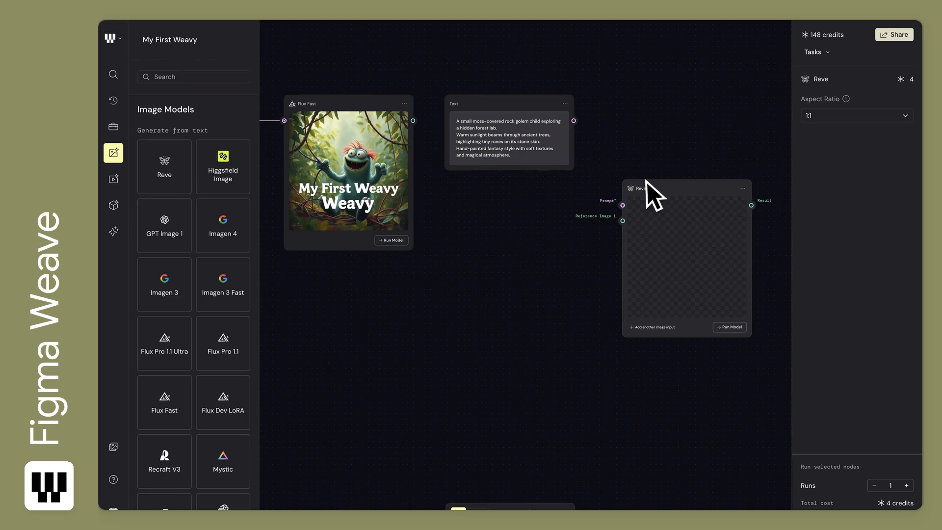
pyautogui.moveTo(574, 120); pyautogui.dragTo(622, 205)
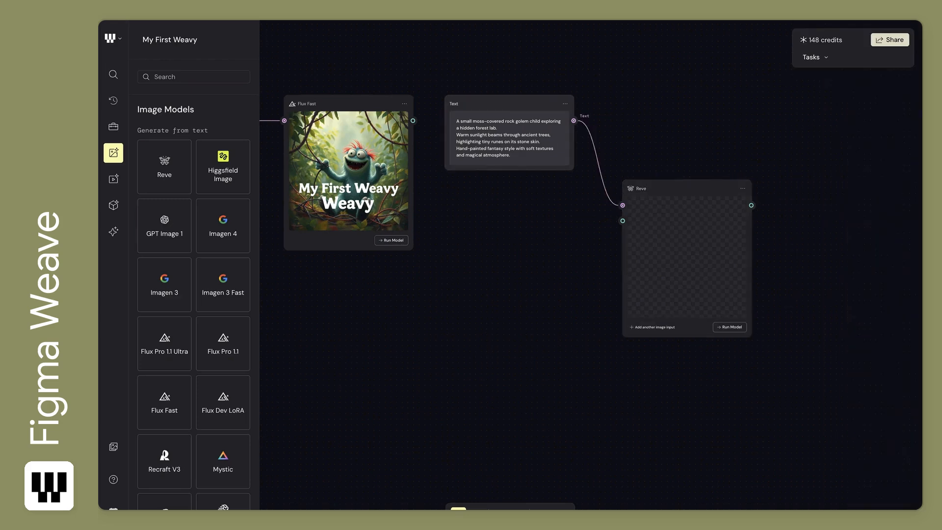
pyautogui.click(636, 304)
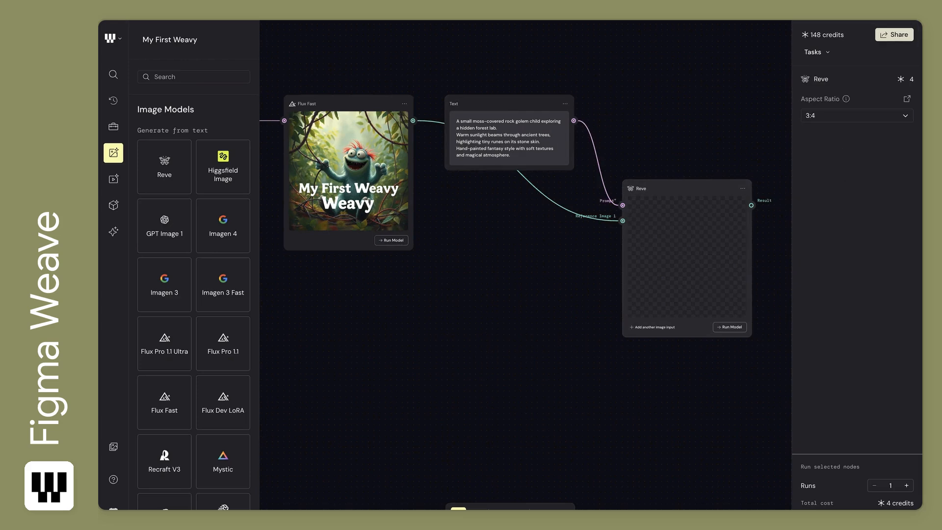
pyautogui.click(729, 327)
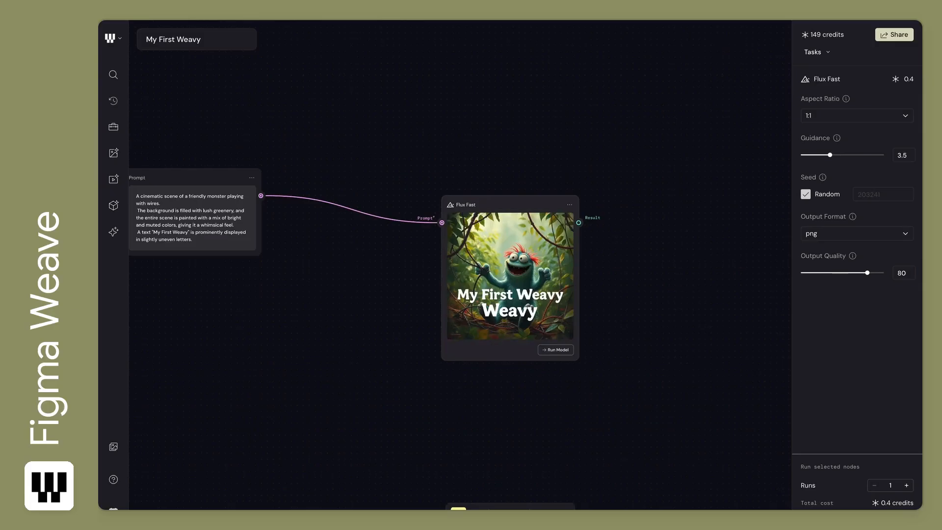
# - Add a Levels node, connect the Flux Fast result to its input, and toggle the link between its RGB channels
pyautogui.click(119, 122)
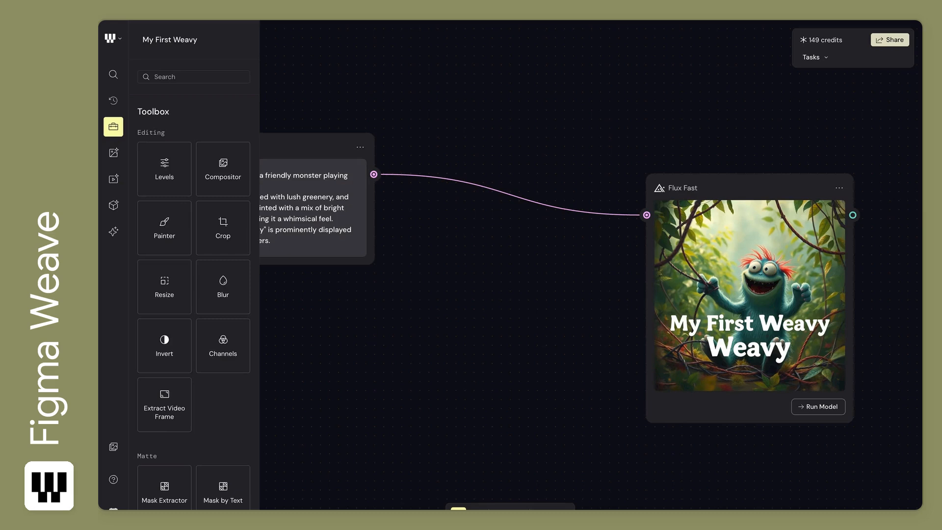
pyautogui.click(162, 148)
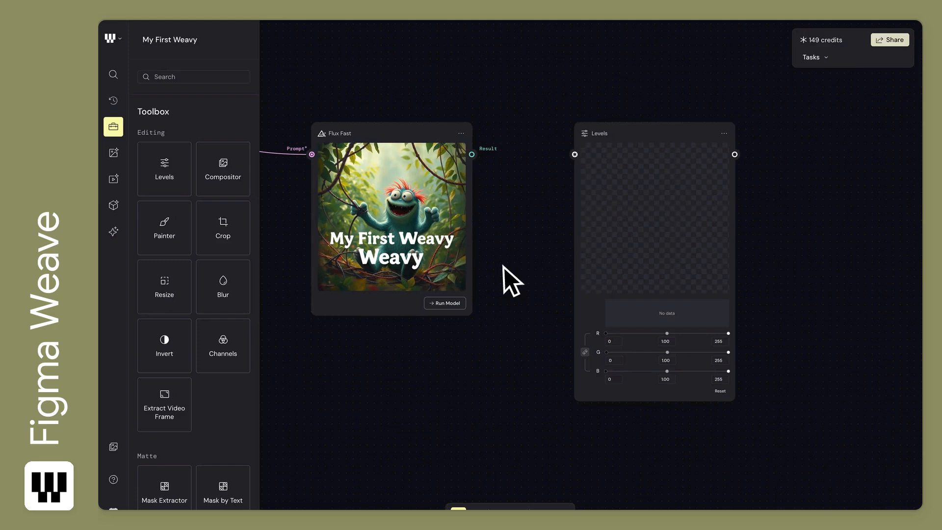
pyautogui.moveTo(472, 154); pyautogui.dragTo(574, 155)
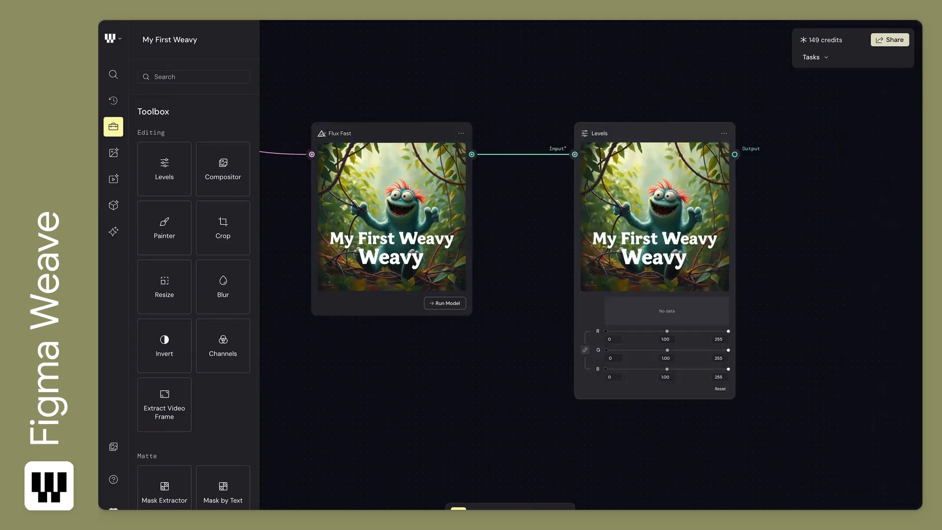
pyautogui.click(585, 350)
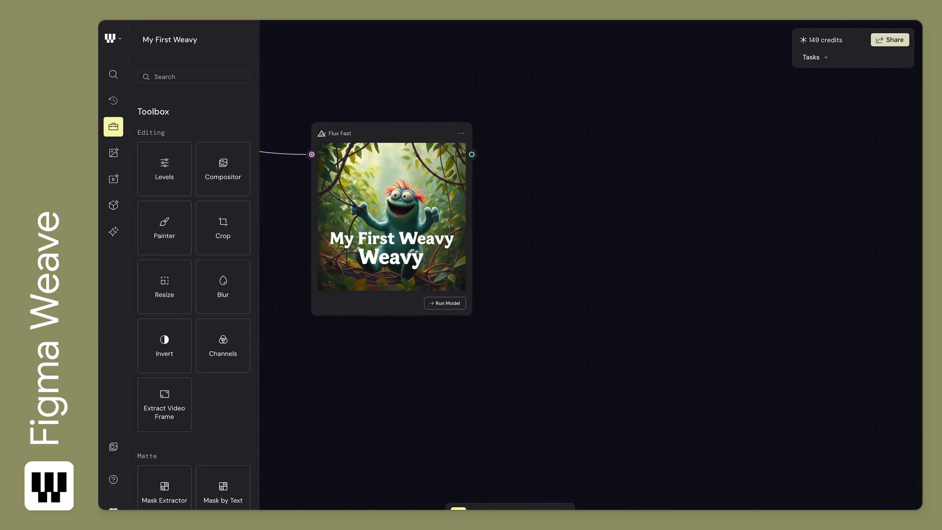
# - Add a Painter node fed by the Flux Fast result, choose a purple brush color, and increase the brush size
pyautogui.click(167, 221)
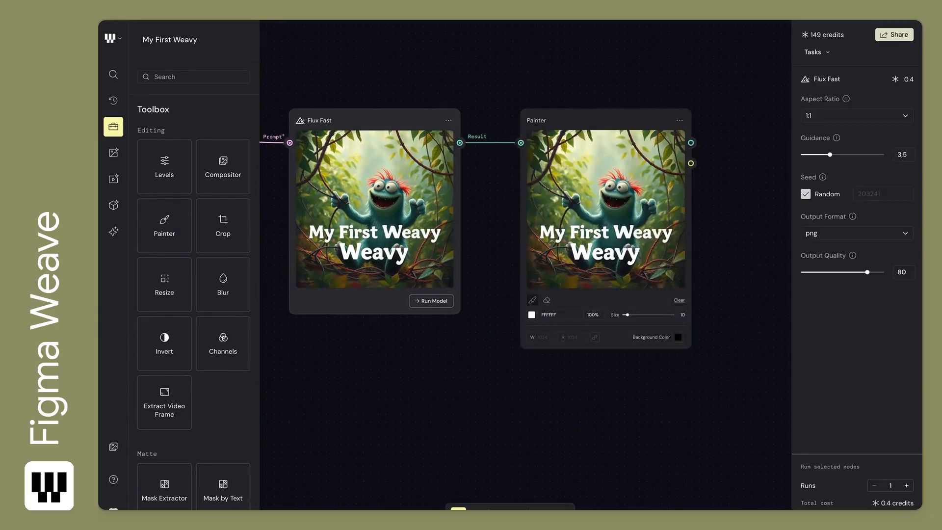
pyautogui.click(531, 314)
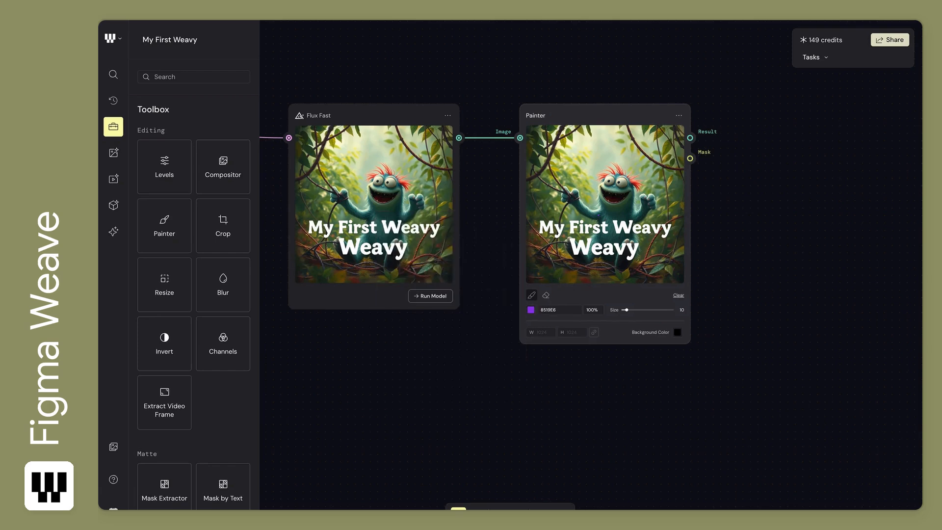
pyautogui.moveTo(626, 309); pyautogui.dragTo(633, 310)
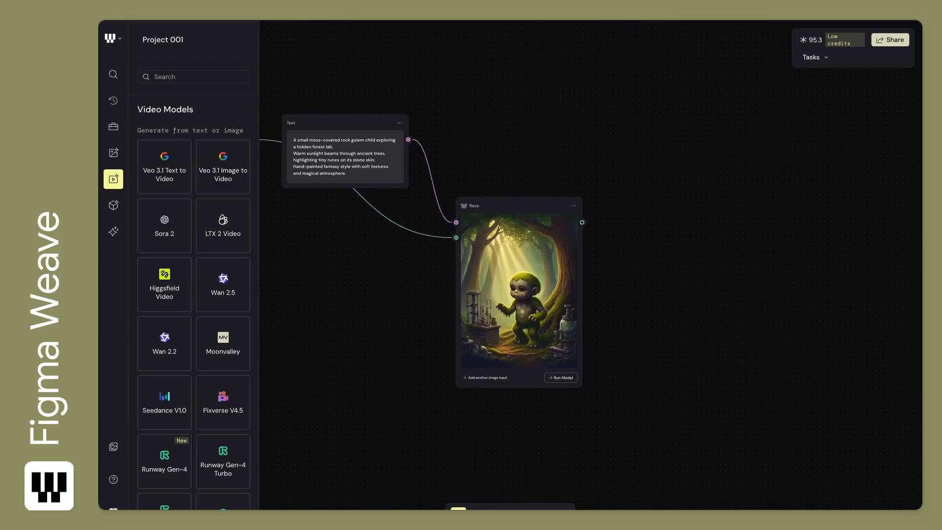
# - Add a Higgsfield Video node fed by the Text prompt and the Reve image, set Motion to Action Run, and run it
pyautogui.click(183, 268)
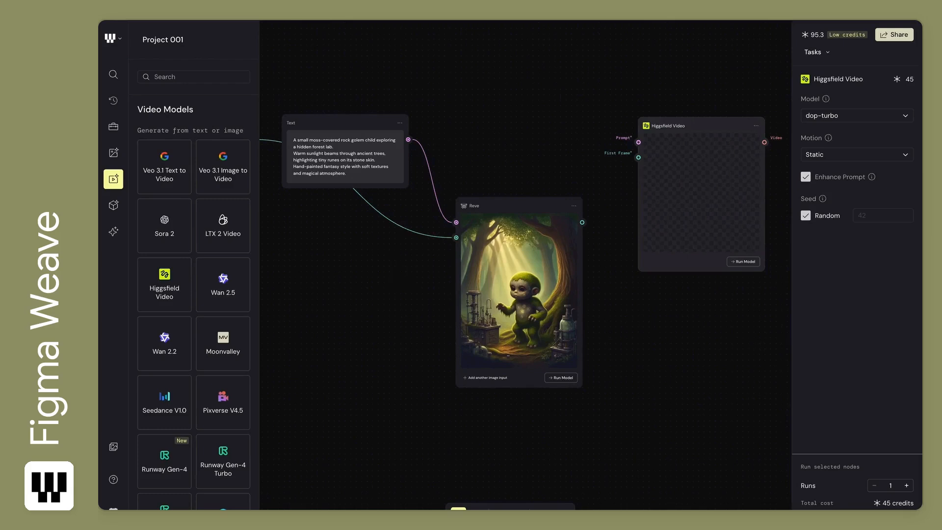
pyautogui.moveTo(408, 140); pyautogui.dragTo(638, 142)
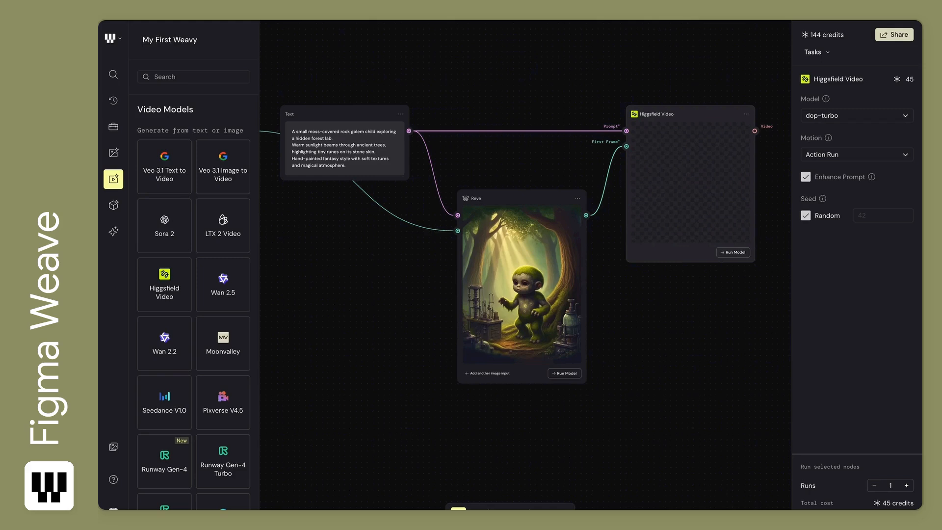
pyautogui.click(841, 464)
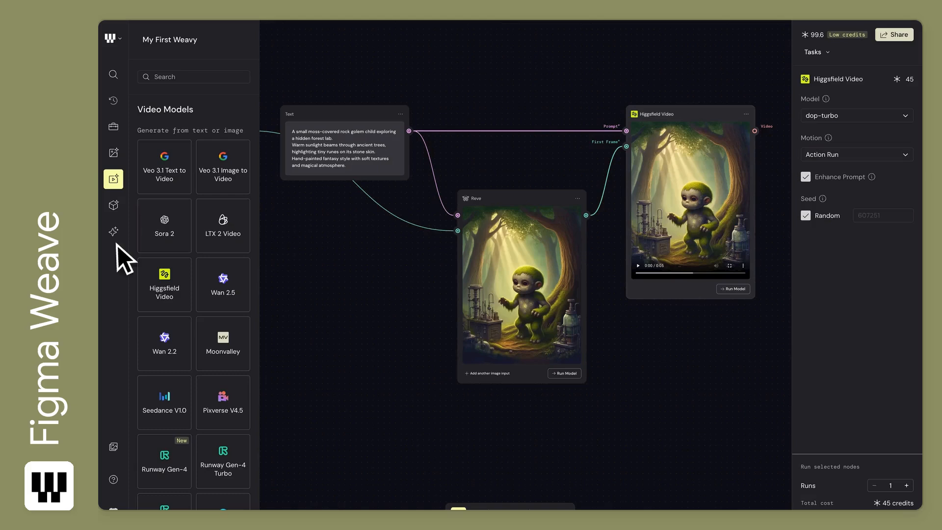
# - Add a Meshy image-to-3D node, connect the Reve result to its image input, and run it
pyautogui.click(113, 205)
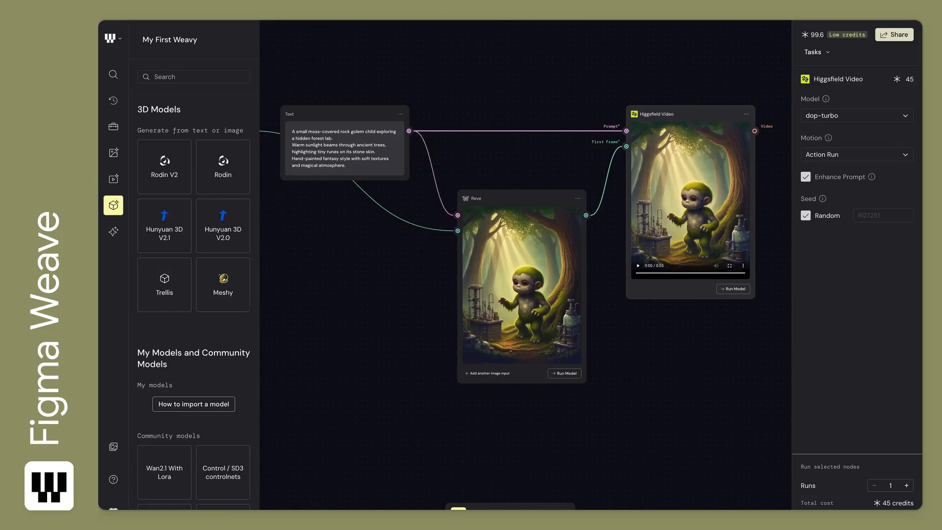
pyautogui.click(230, 289)
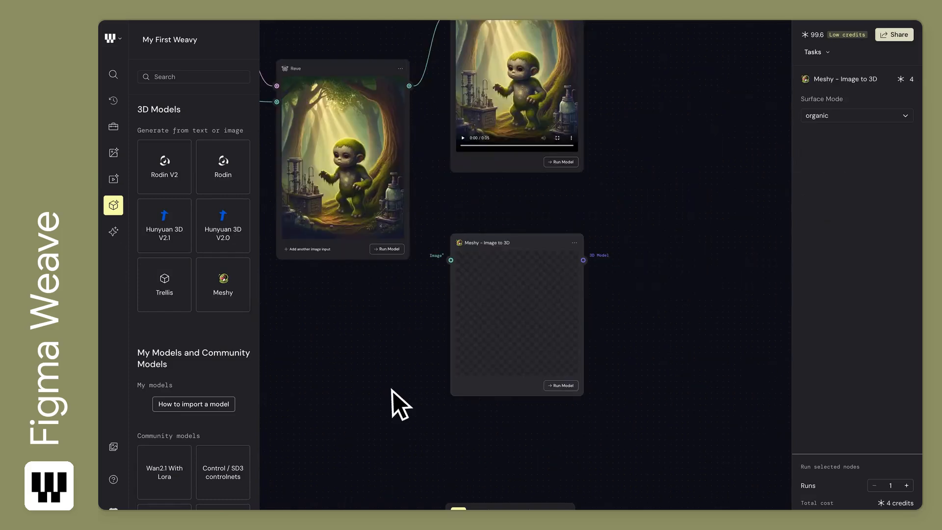
pyautogui.moveTo(409, 86); pyautogui.dragTo(450, 260)
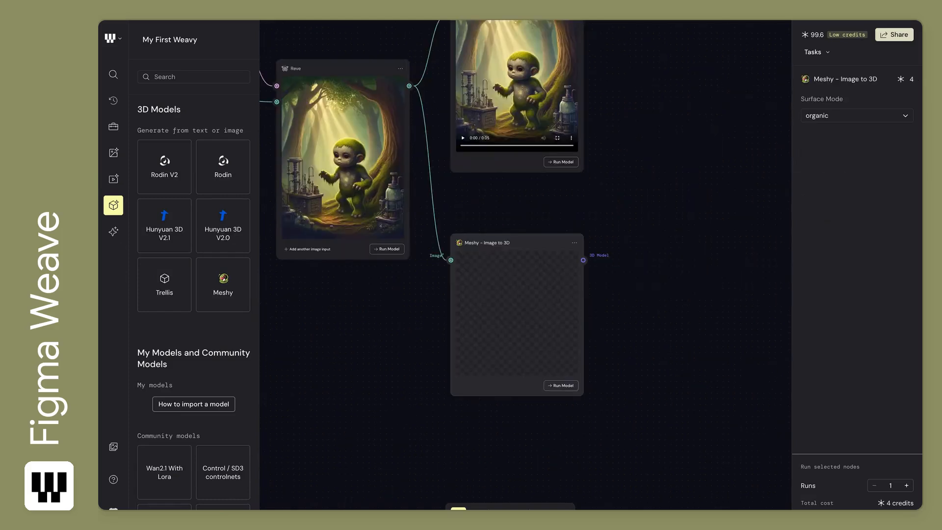
pyautogui.click(824, 466)
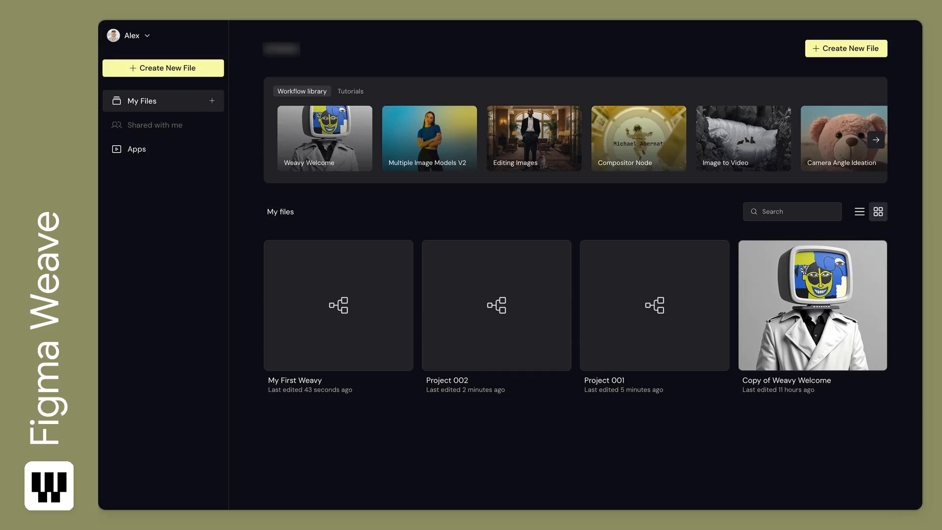
# - Search My Files for "work" and "project", and sort the file list by name and by last modified
pyautogui.write('work')
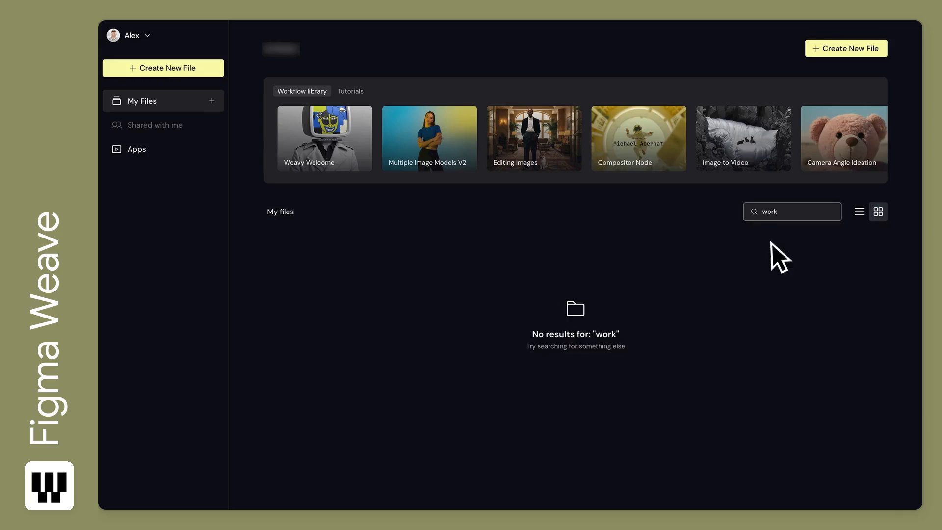
pyautogui.hotkey('ctrl', 'a')
pyautogui.write('project')
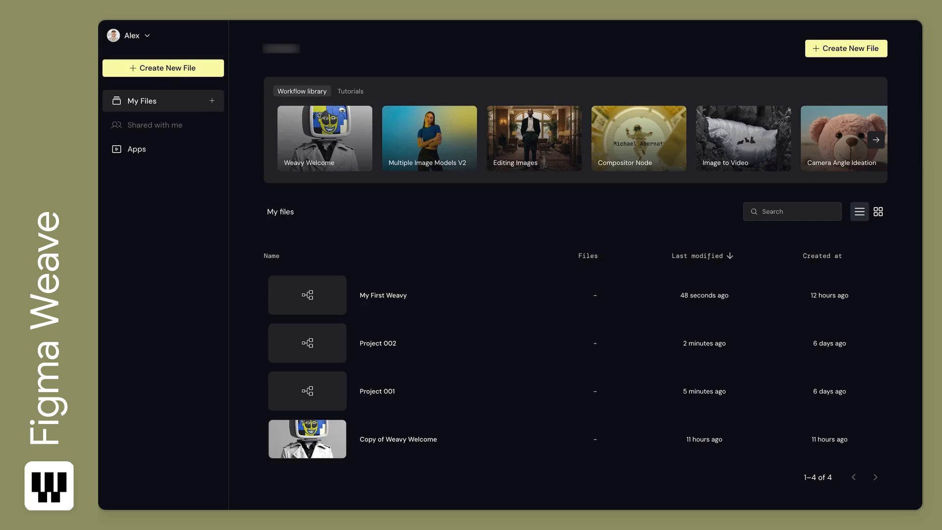
pyautogui.click(272, 255)
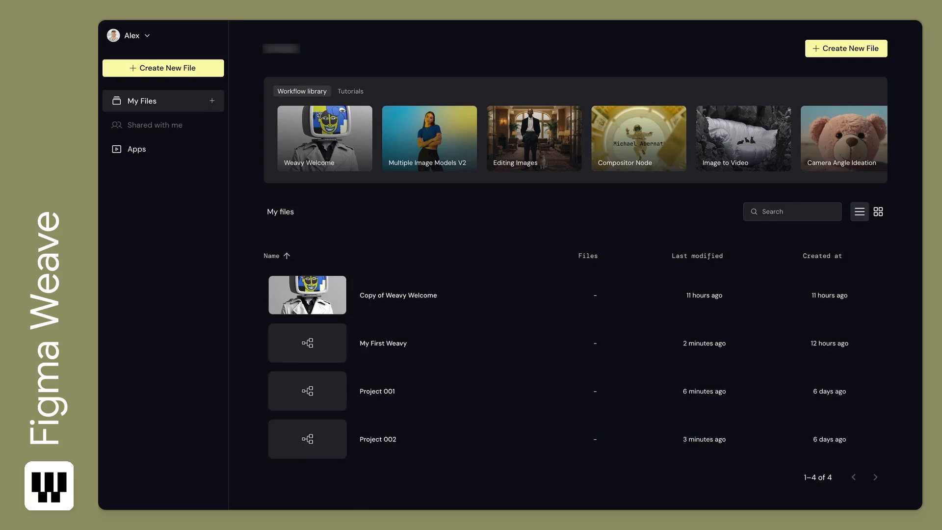
pyautogui.click(697, 255)
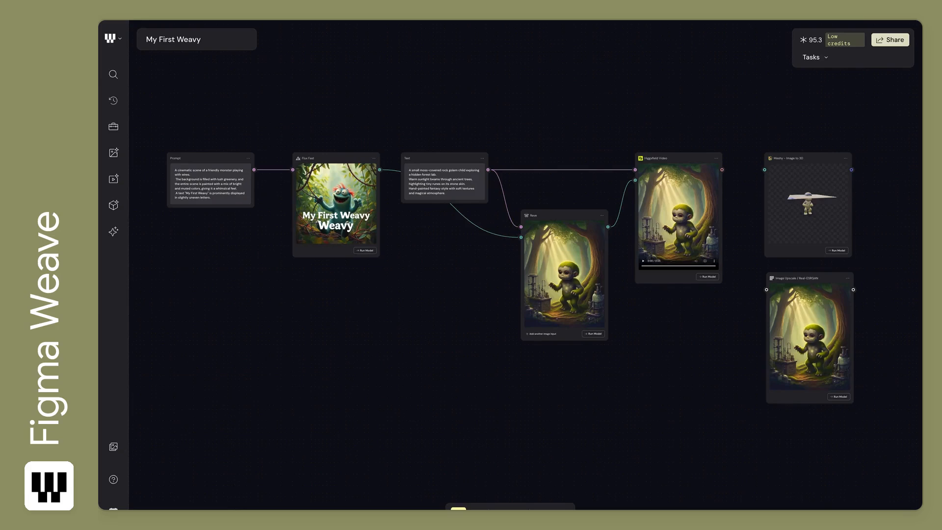
# - Try to rename the My First Weavy file to "Project 001"
pyautogui.click(223, 44)
pyautogui.write('Project 001')
pyautogui.press('Return')
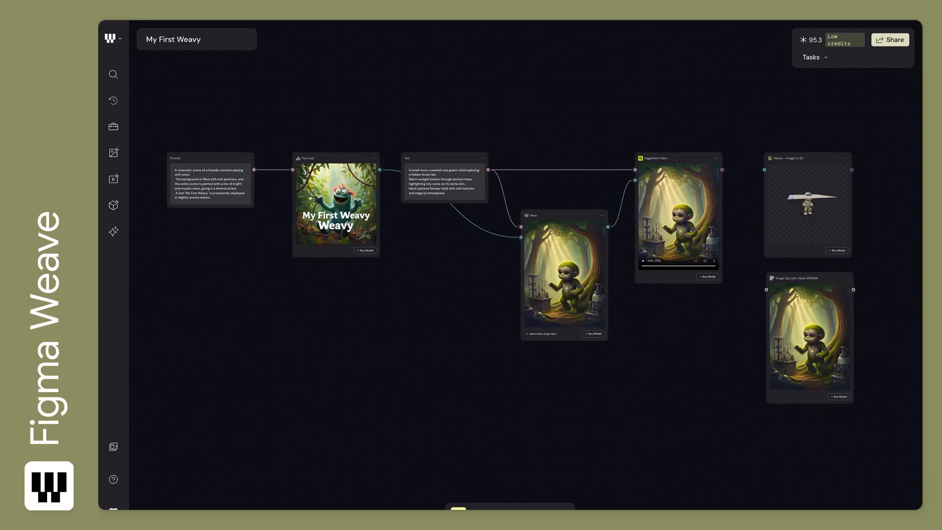
# - Duplicate the My First Weavy file, and confirm the deletion of the chosen file in My Files
pyautogui.click(112, 38)
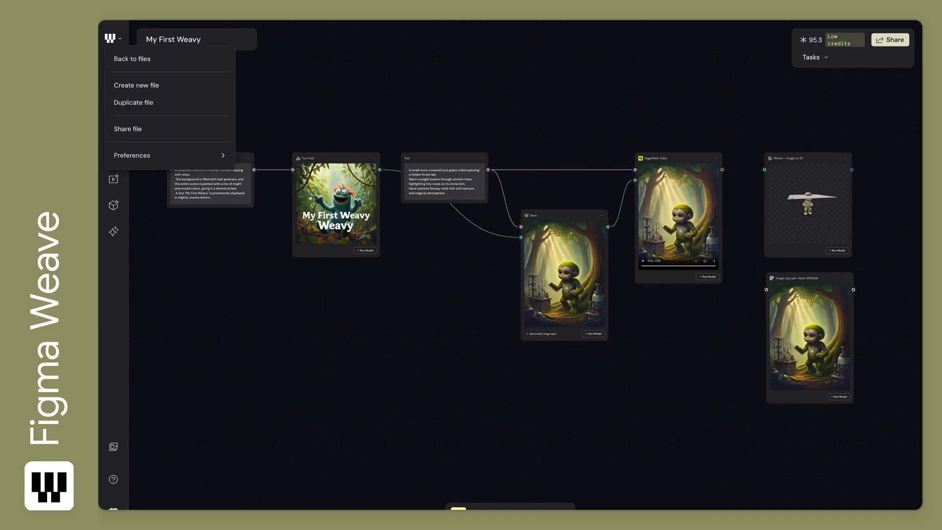
pyautogui.click(181, 104)
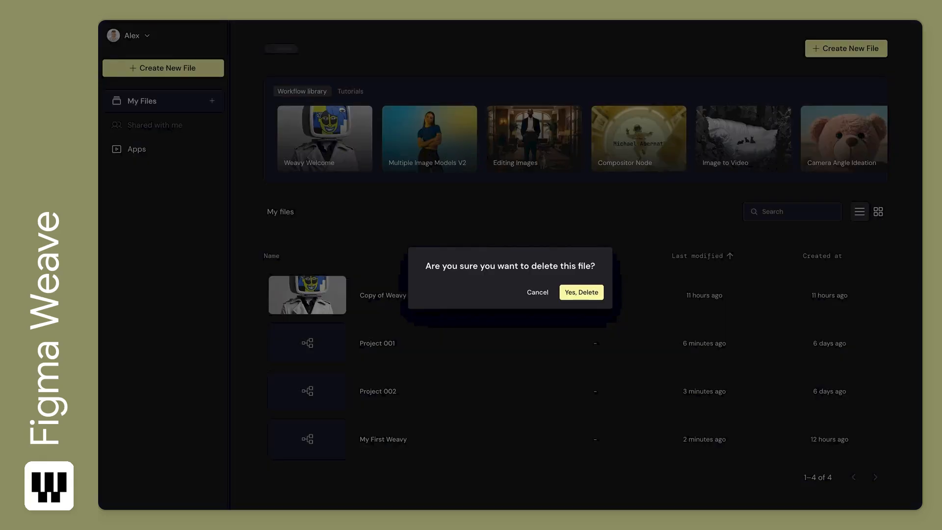
pyautogui.click(569, 290)
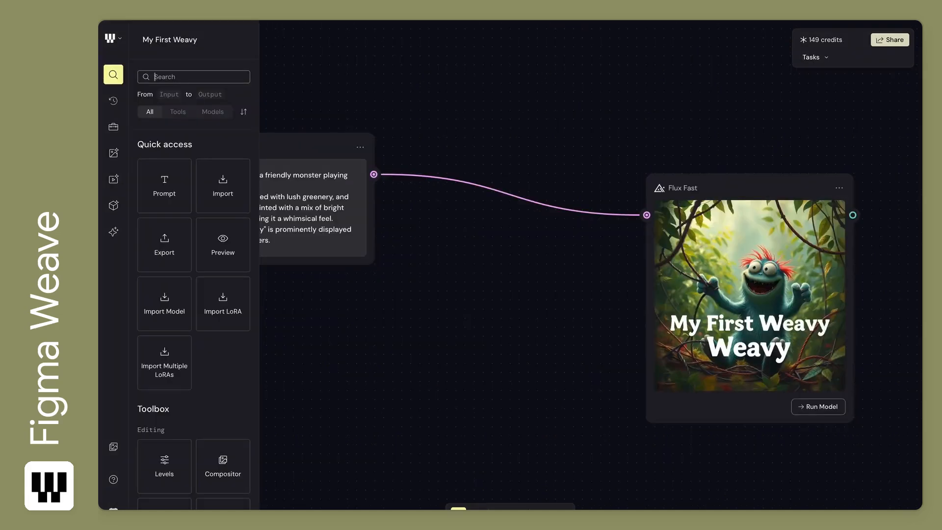
# - Search the node library for "effect" and for "text"
pyautogui.write('effect')
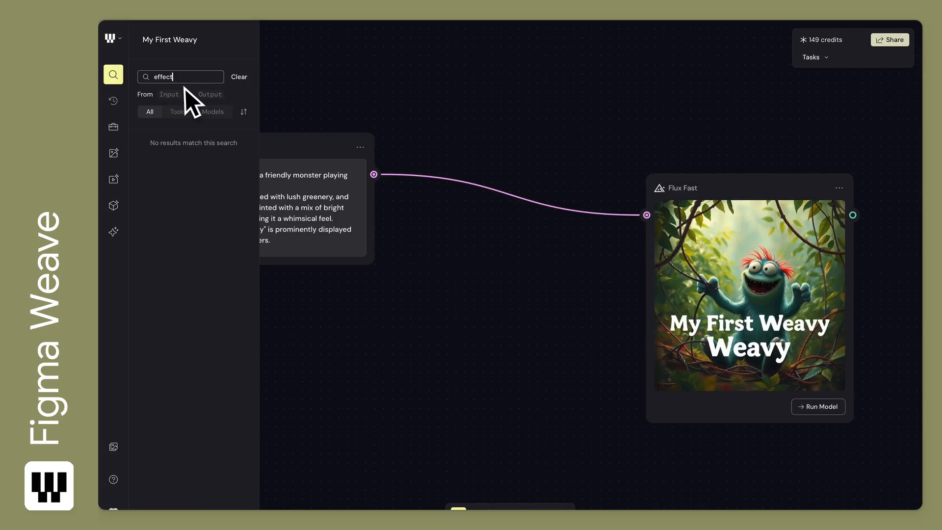
pyautogui.press('super+a')
pyautogui.write('text')
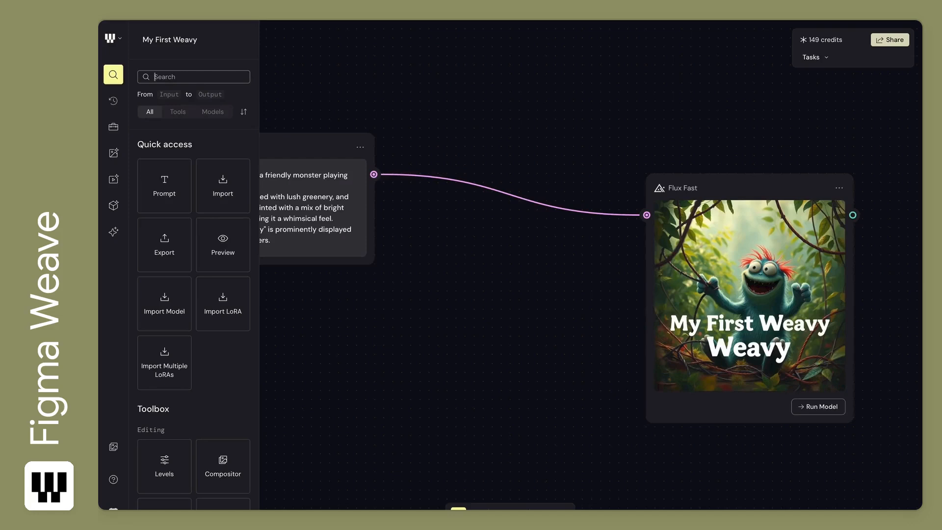
# - Filter the node library to nodes that take Image as input and give Video as output
pyautogui.click(169, 94)
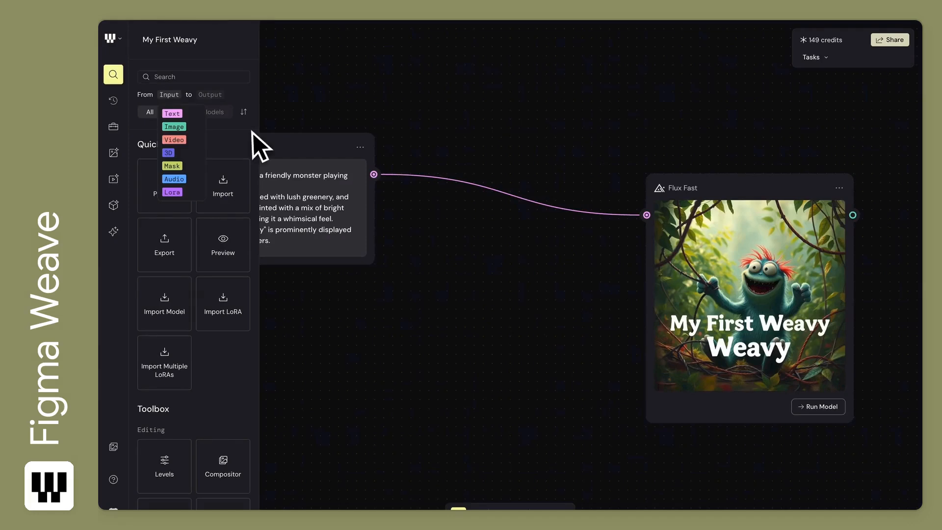
pyautogui.click(175, 127)
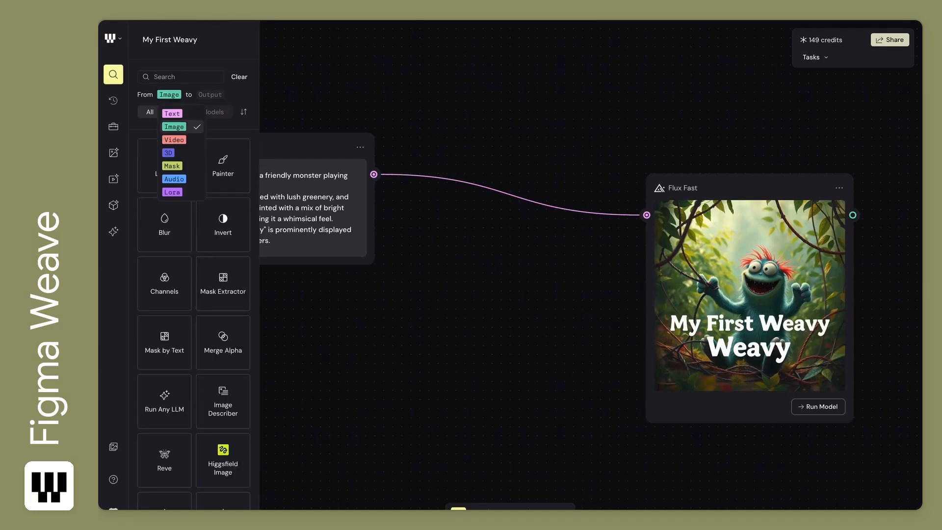
pyautogui.click(252, 96)
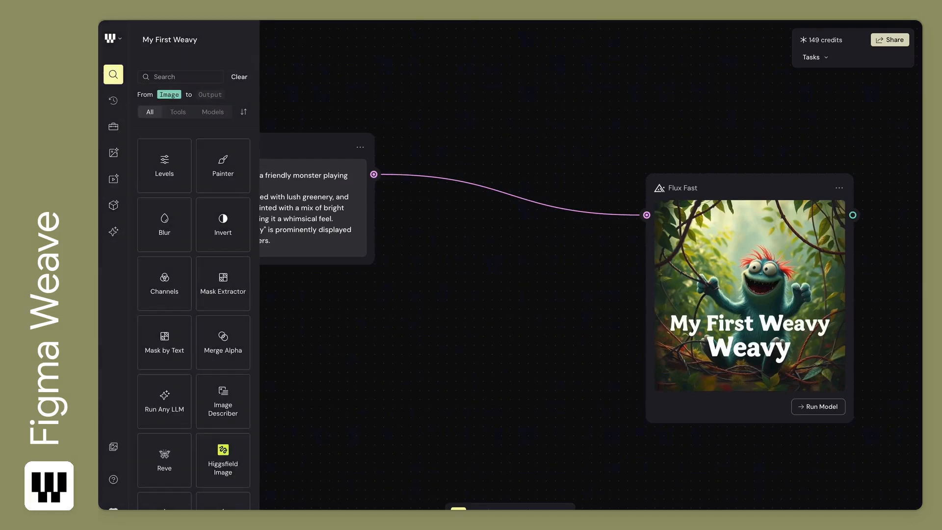
pyautogui.click(210, 94)
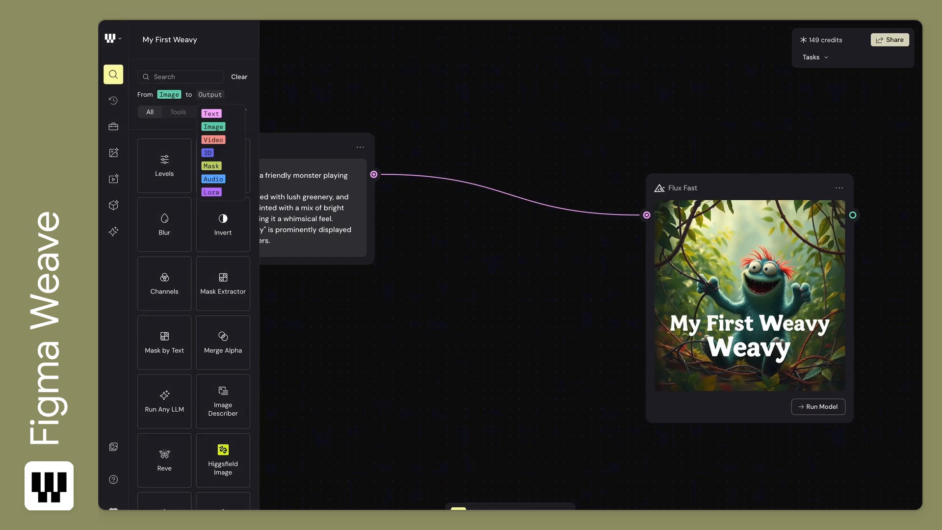
pyautogui.click(213, 140)
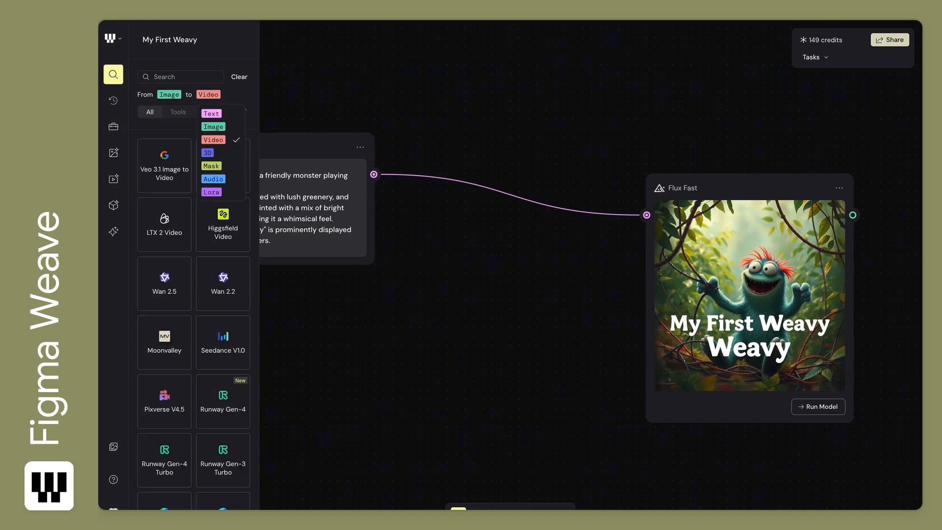
pyautogui.click(251, 240)
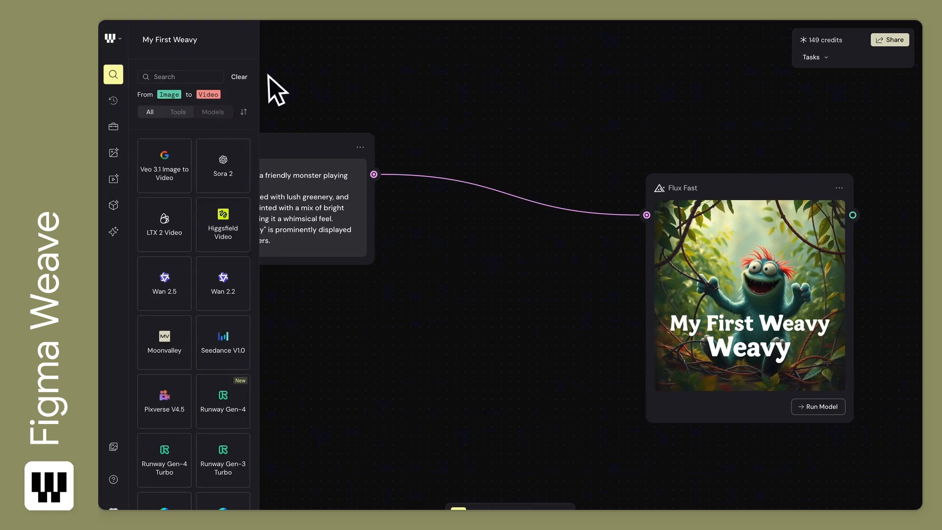
# - Narrow the filtered nodes to Tools and to Models, and order the models by Price: low to high
pyautogui.click(178, 111)
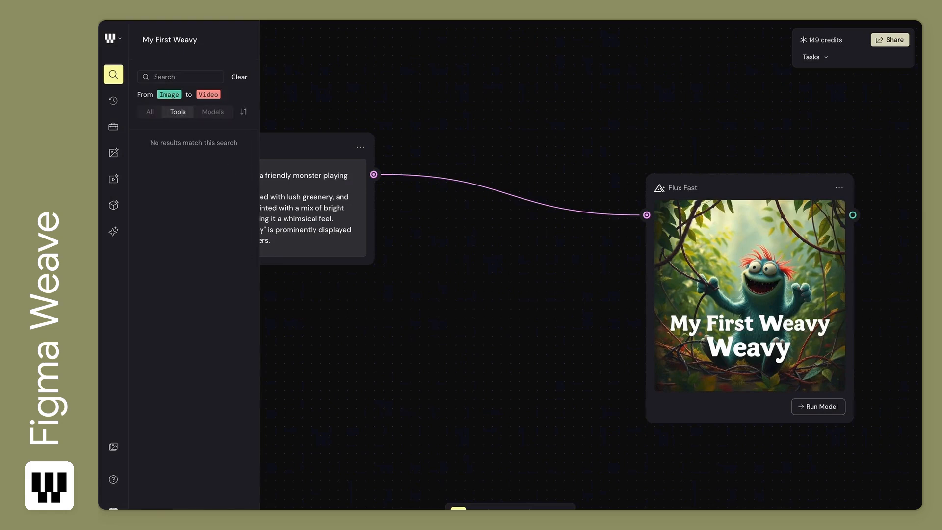
pyautogui.click(212, 112)
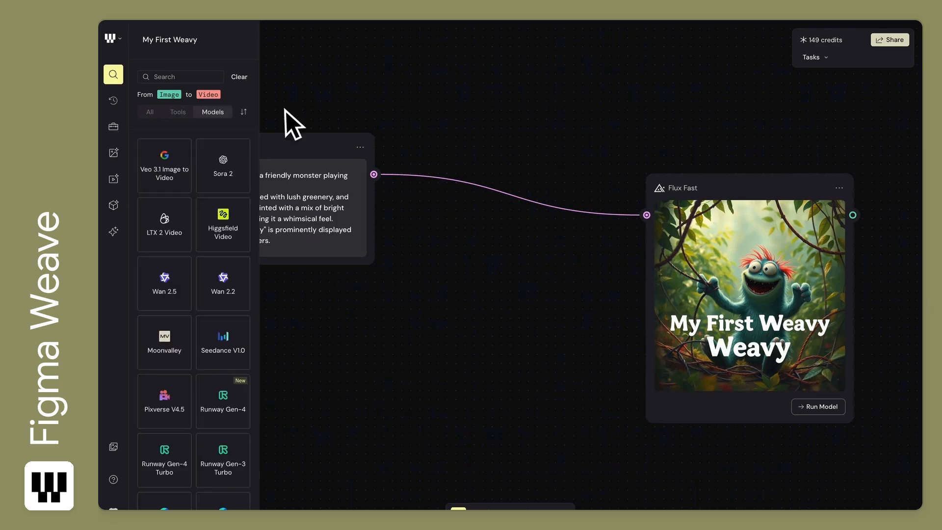
pyautogui.click(243, 112)
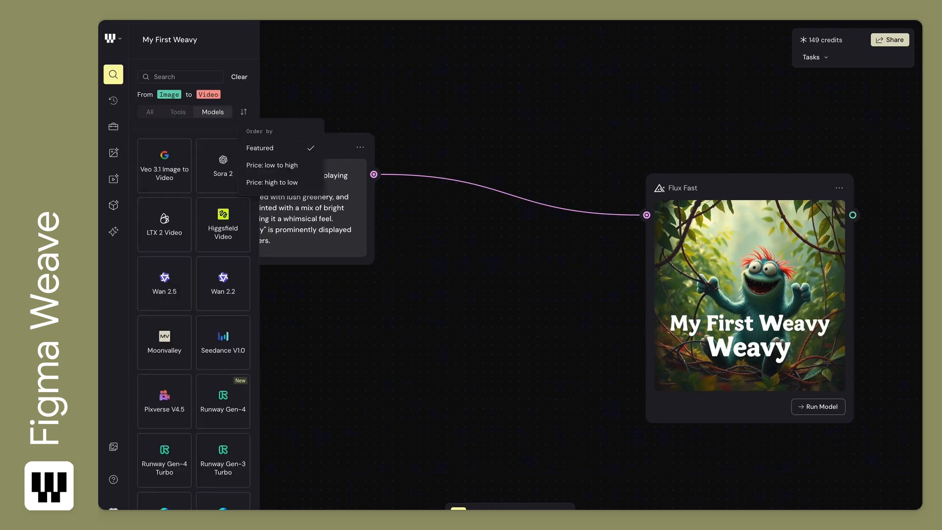
pyautogui.click(275, 165)
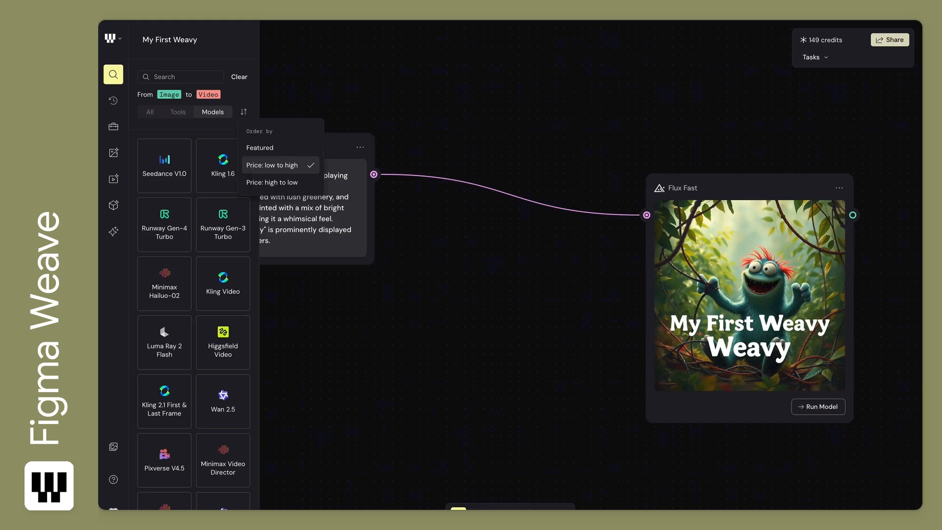
pyautogui.press('Escape')
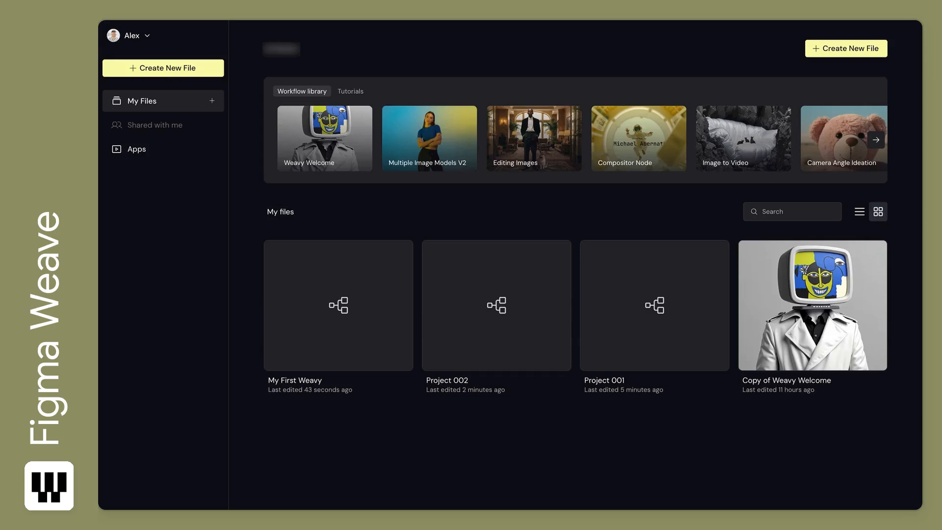
# - Show My Files as a list
pyautogui.click(859, 211)
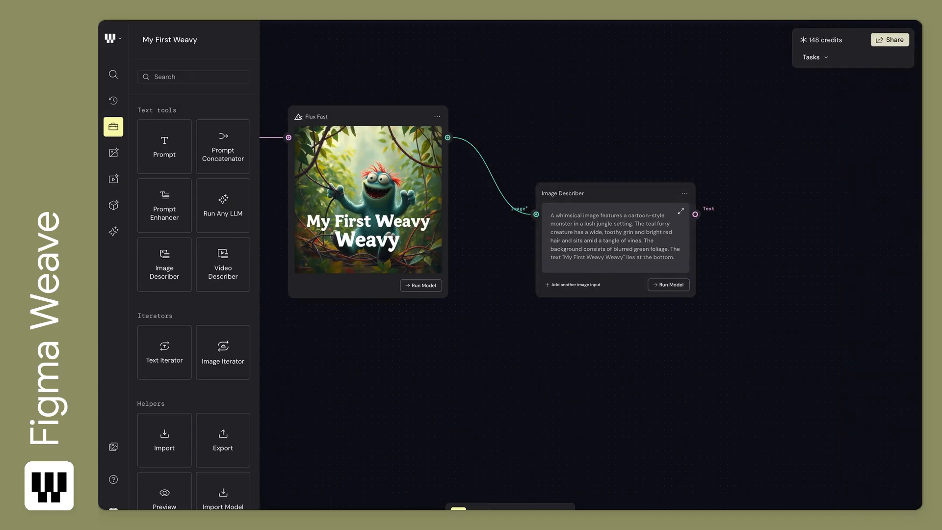
# - Expand the Image Describer's text, and write "Design a character variation with different outfit/style direction" on the sticky note
pyautogui.click(680, 211)
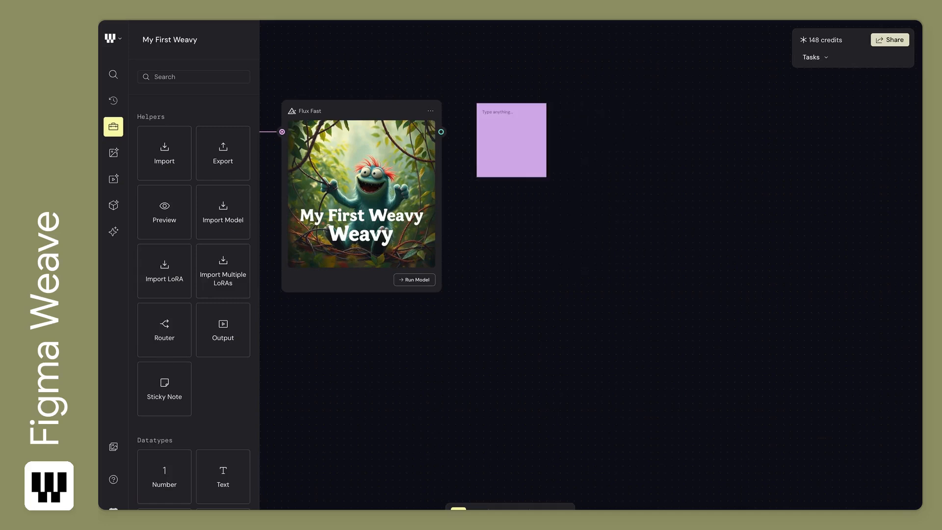
pyautogui.write('Design a character variation with different outfit/style direction')
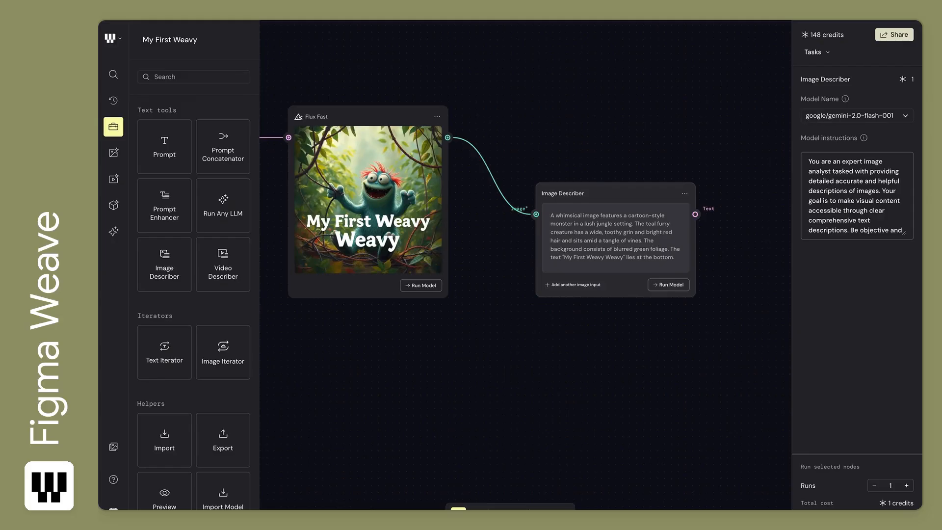
# - Set the Image Describer node's model to openai/gpt-4o
pyautogui.click(815, 116)
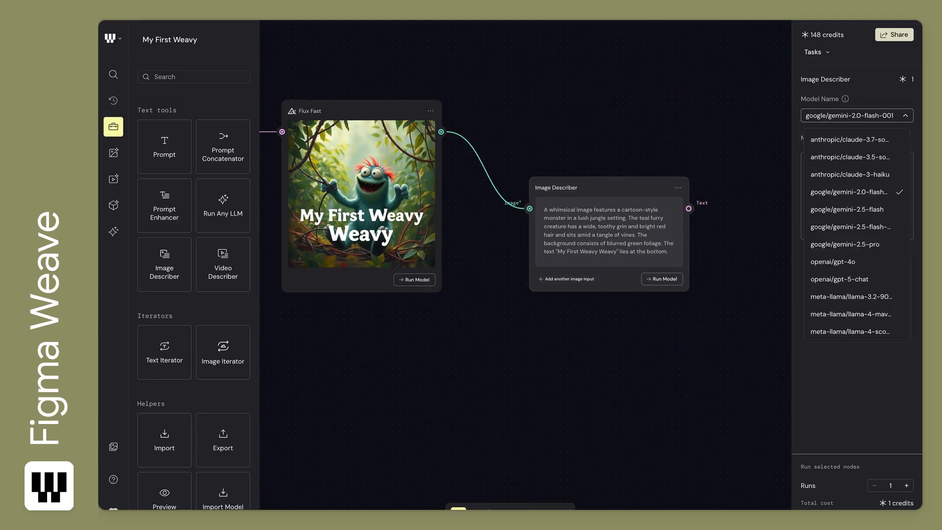
pyautogui.click(828, 262)
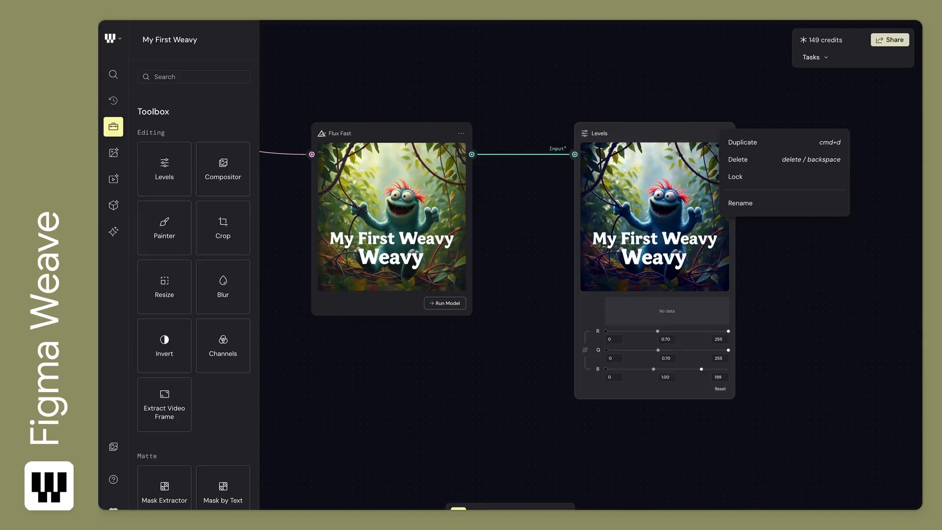
# - Try to rename the Levels node to "image trial"
pyautogui.click(765, 201)
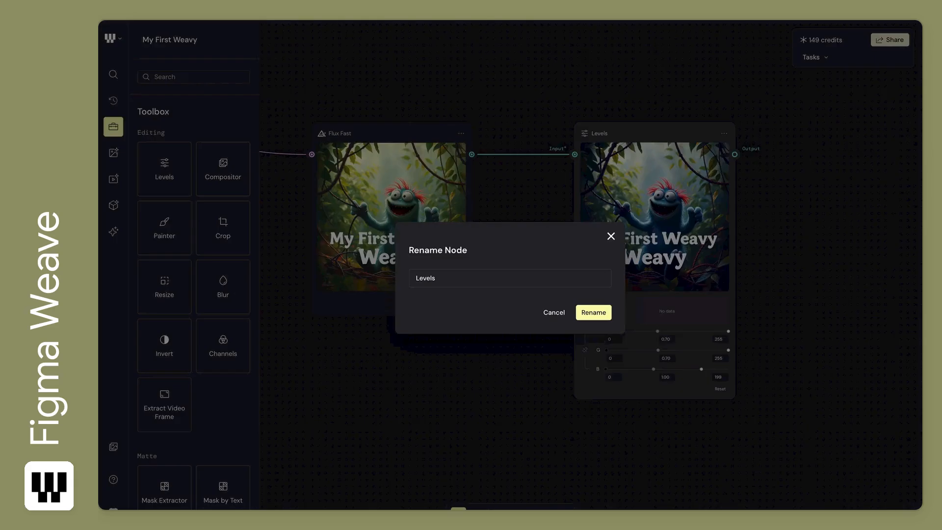
pyautogui.write('image trial')
pyautogui.press('Return')
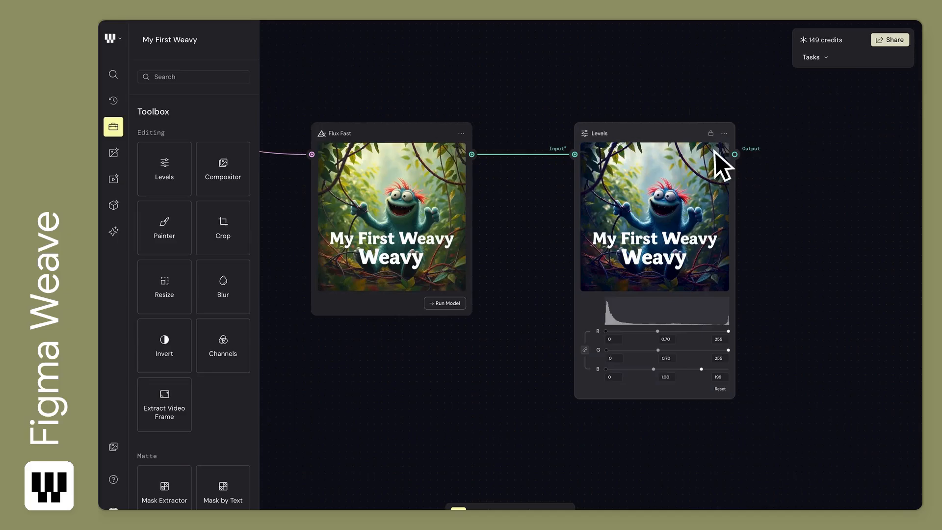
# - Duplicate the Levels node
pyautogui.click(723, 133)
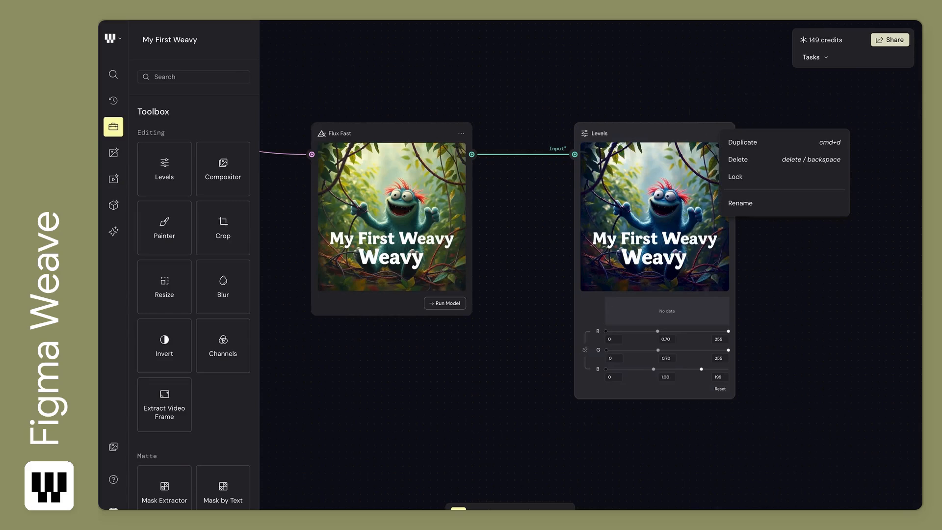
pyautogui.click(743, 142)
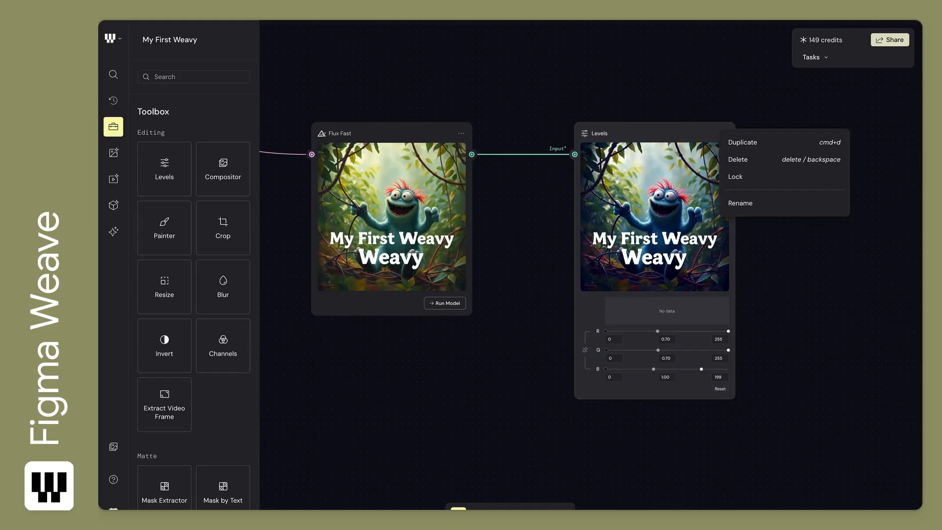
# - Lock the Levels node, and delete the selected node
pyautogui.click(735, 177)
pyautogui.press('Delete')
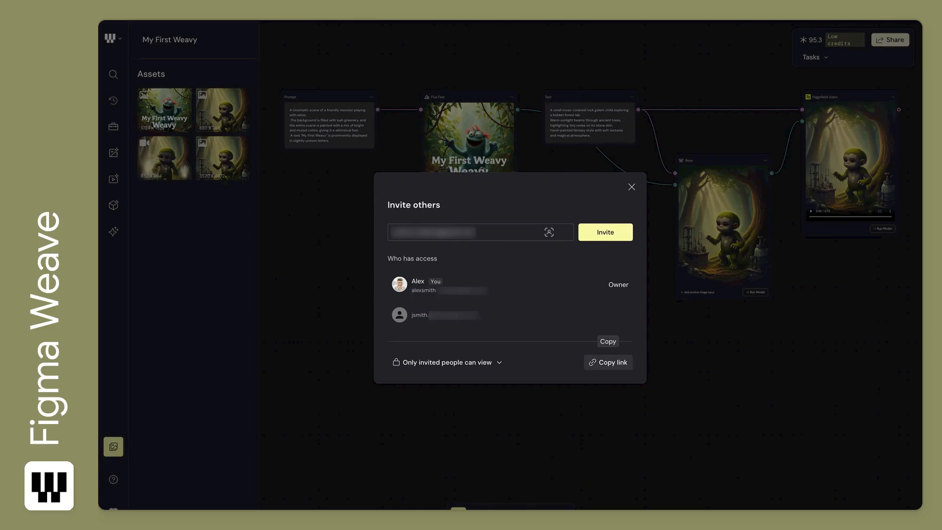
# - Copy the sharing link of the My First Weavy file
pyautogui.click(608, 362)
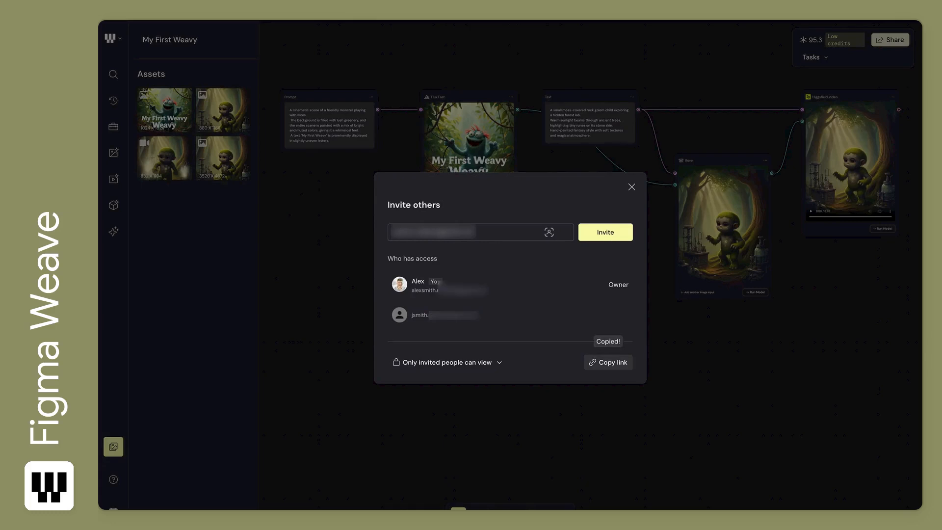